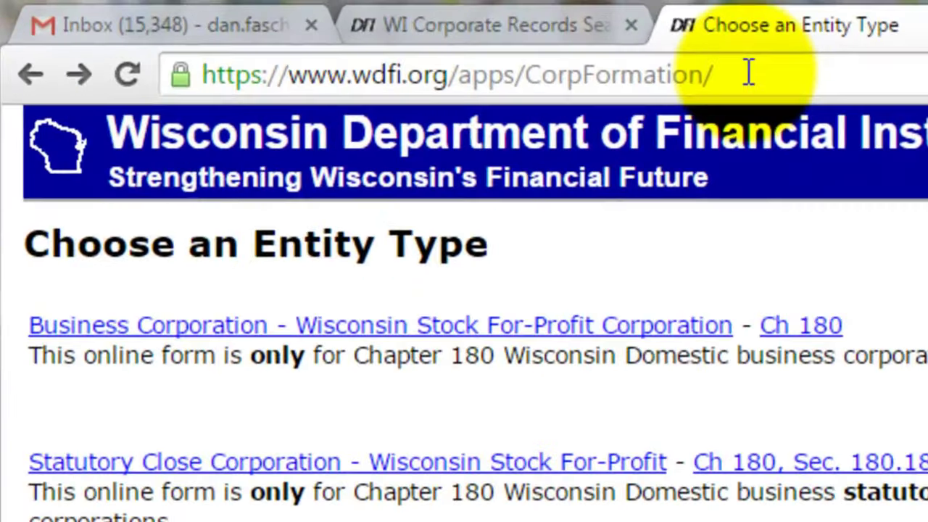
Open the Wisconsin LLC filing directions and read the requirements and $130.00 filing fee
left_click_drag(748, 73, 180, 75)
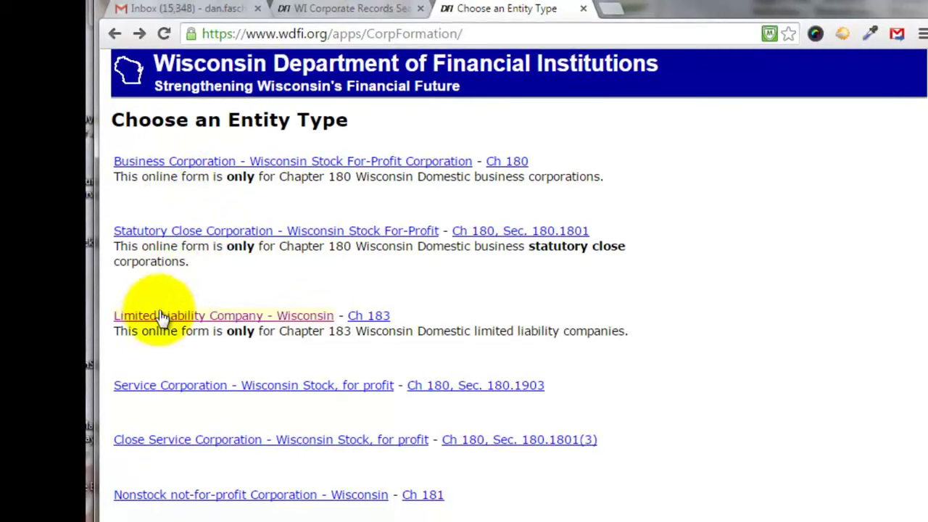
left_click(221, 317)
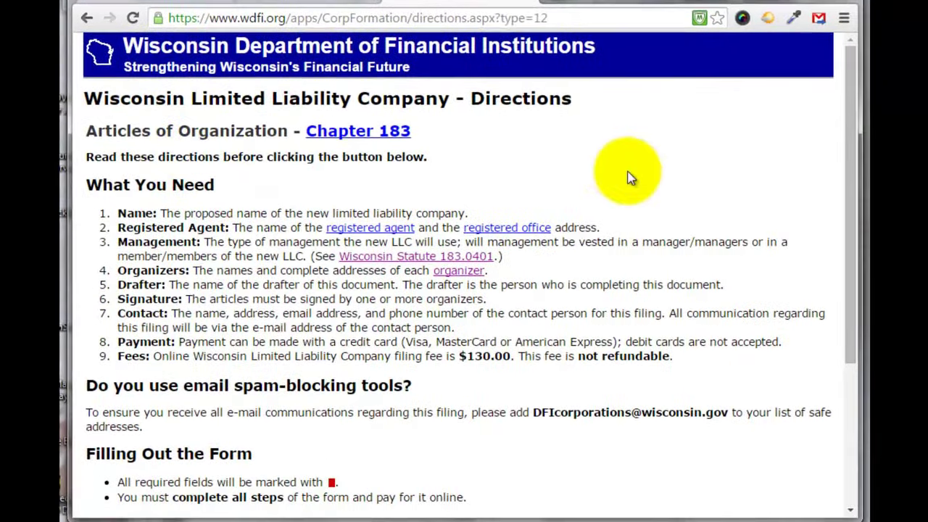
scroll(605, 166, "down", 1)
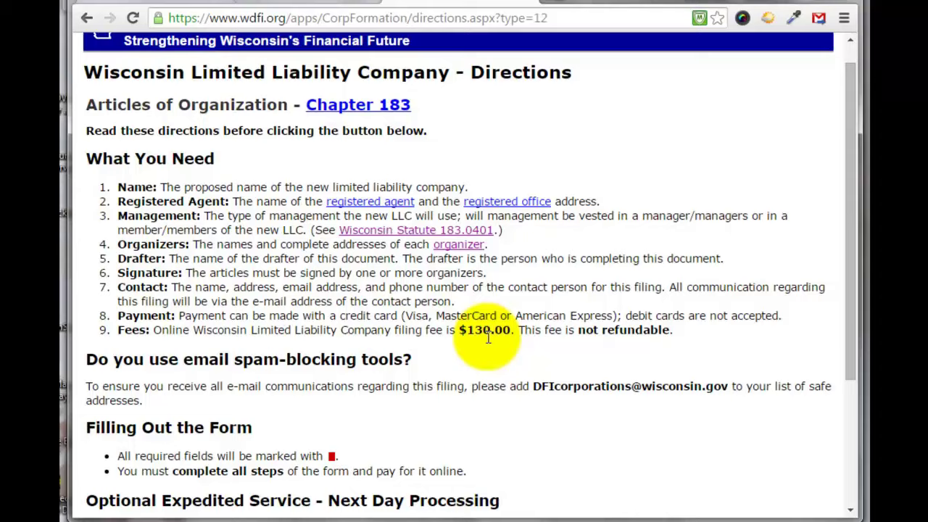
scroll(488, 338, "down", 3)
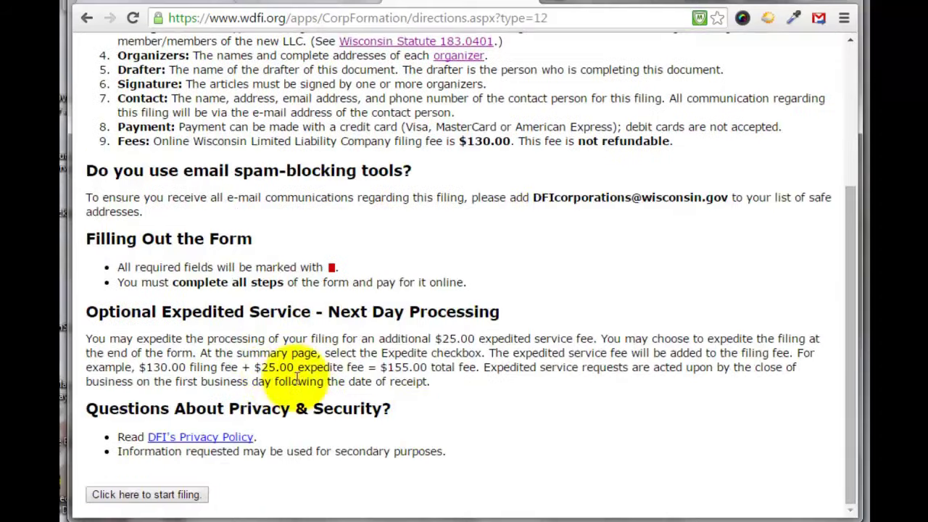
Start the LLC Articles of Organization filing and look over its first page
left_click(158, 497)
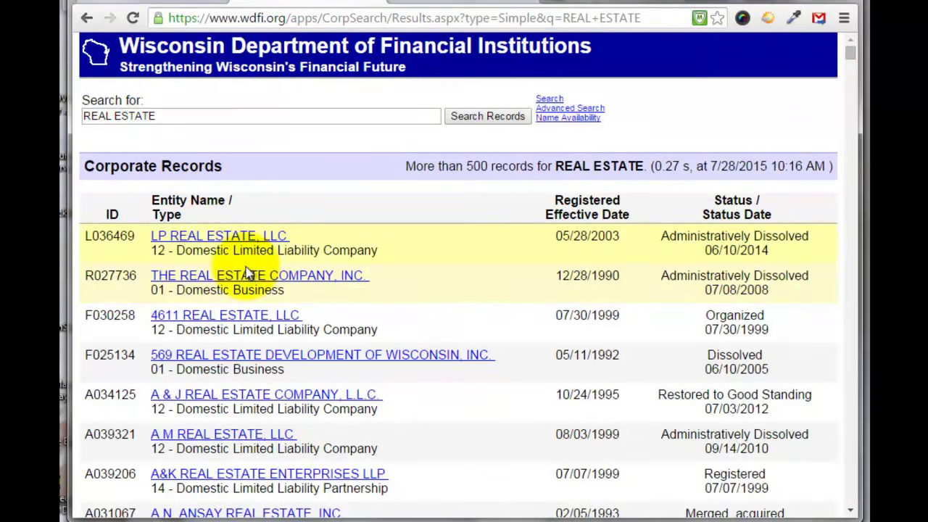
scroll(493, 339, "down", 1)
scroll(492, 335, "down", 10)
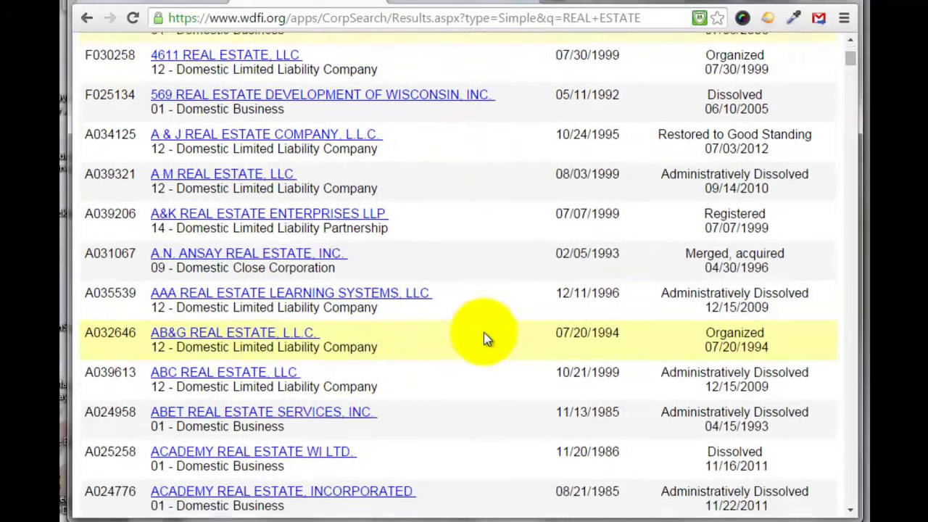
scroll(482, 335, "down", 7)
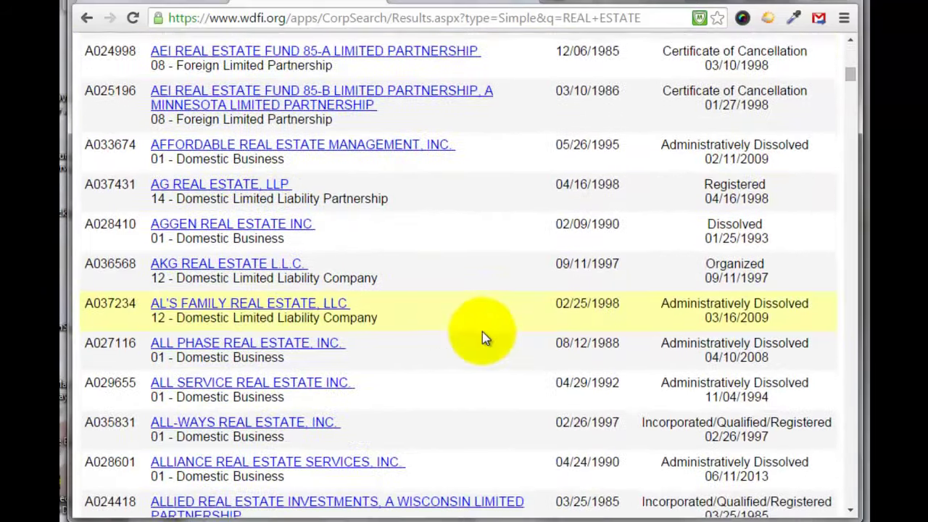
scroll(487, 341, "up", 18)
scroll(489, 339, "up", 2)
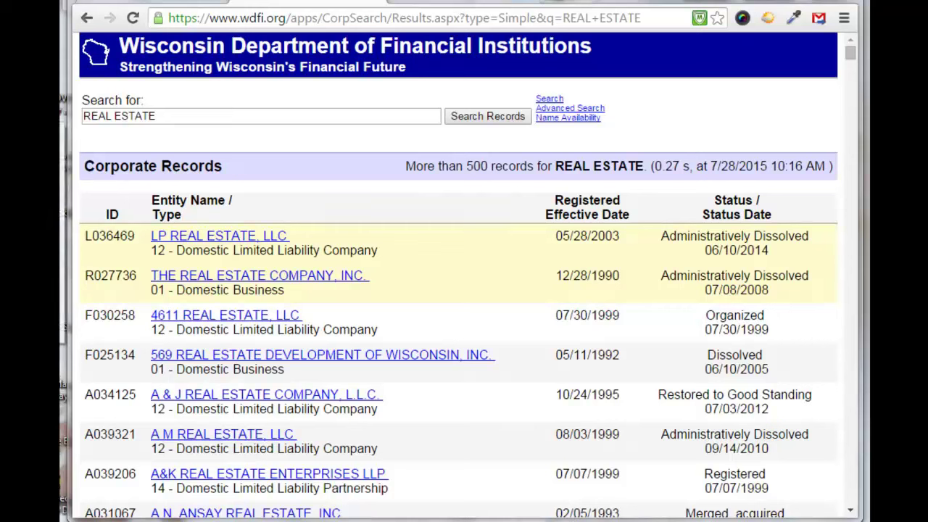
Search corporate records for 'Video Pizzazz' in place of the old REAL ESTATE term
left_click(152, 114)
key("BackSpace")
key("BackSpace")
key("BackSpace")
key("BackSpace")
key("BackSpace")
key("BackSpace")
key("BackSpace")
key("BackSpace")
key("BackSpace")
key("BackSpace")
key("BackSpace")
type("Video Pizzazz")
left_click(467, 117)
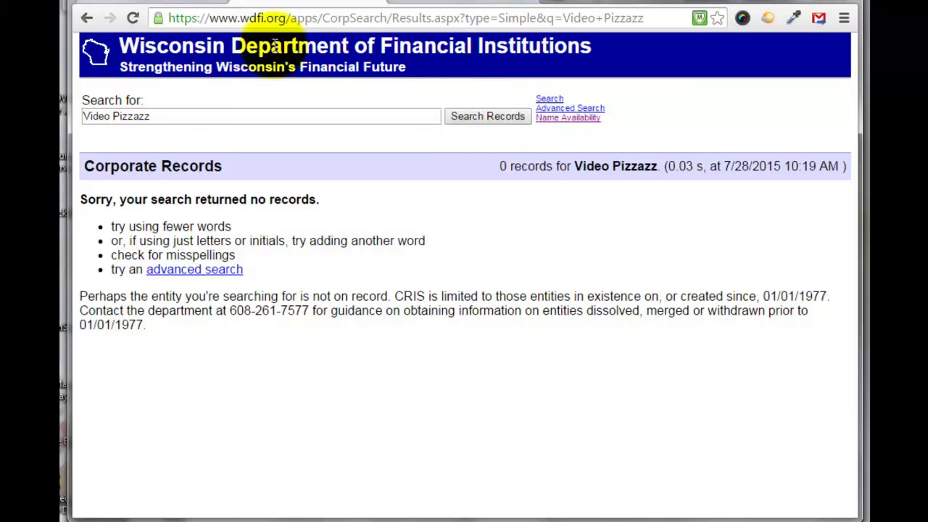
Enter 'Video Pizzazz, LLC' as the Article 1 company name and continue
left_click(424, 2)
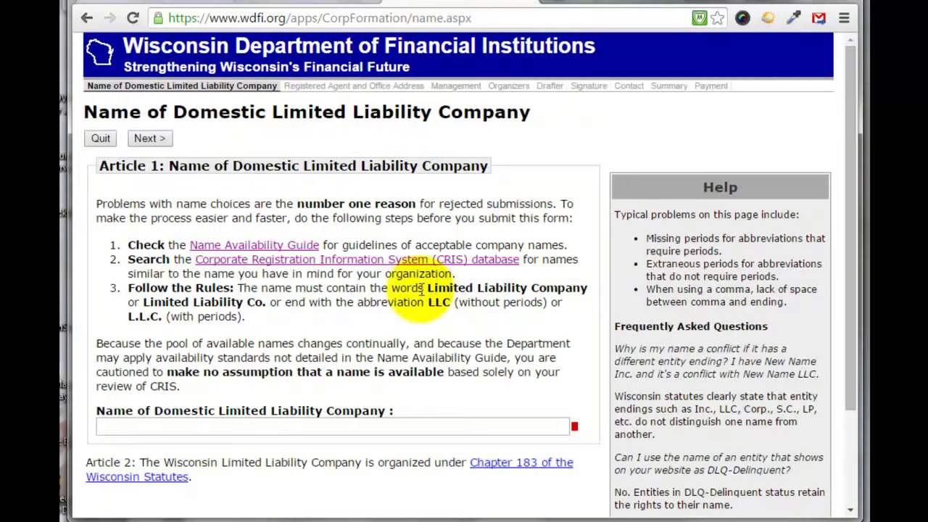
scroll(298, 230, "down", 3)
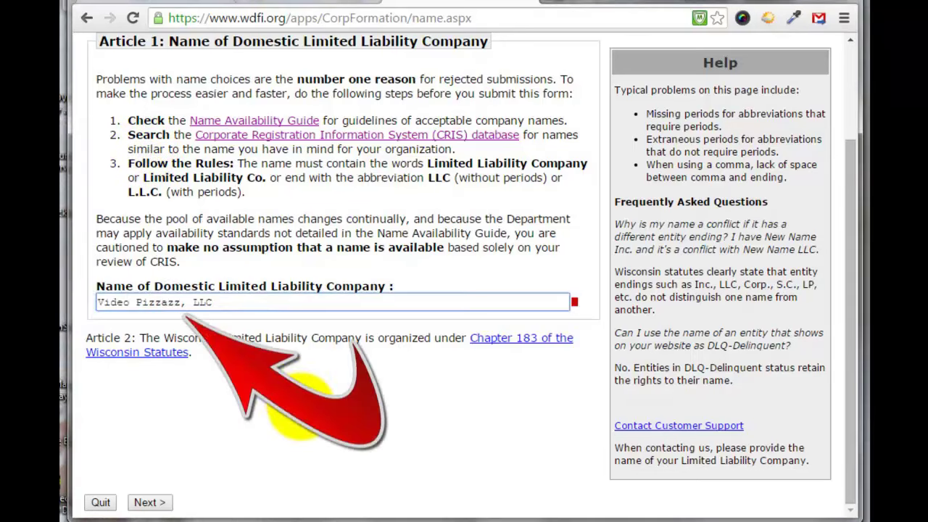
left_click(149, 502)
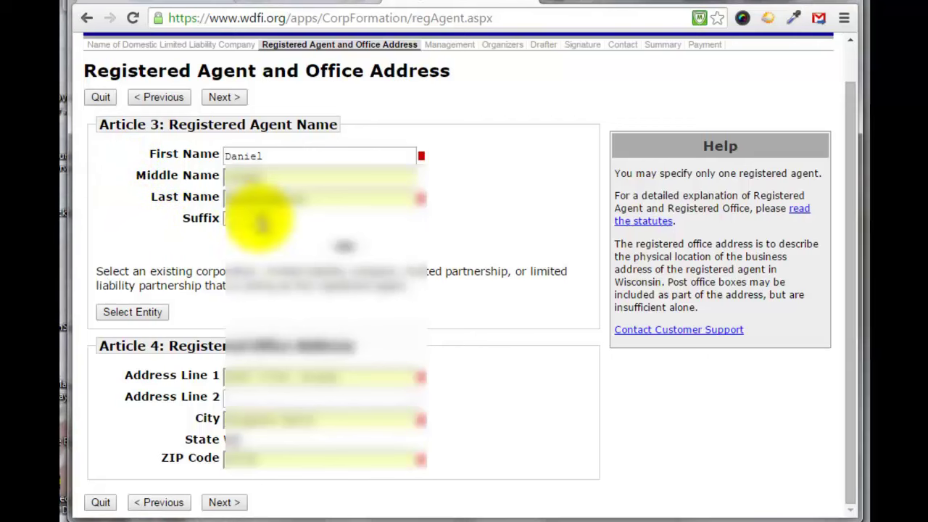
Enter the registered agent's name and office address, leaving the name suffix blank
left_click(260, 219)
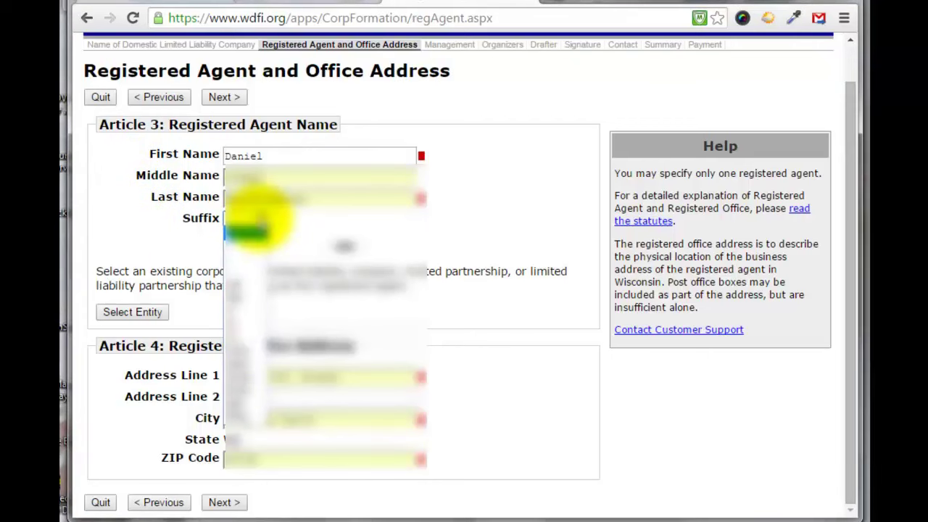
left_click(250, 230)
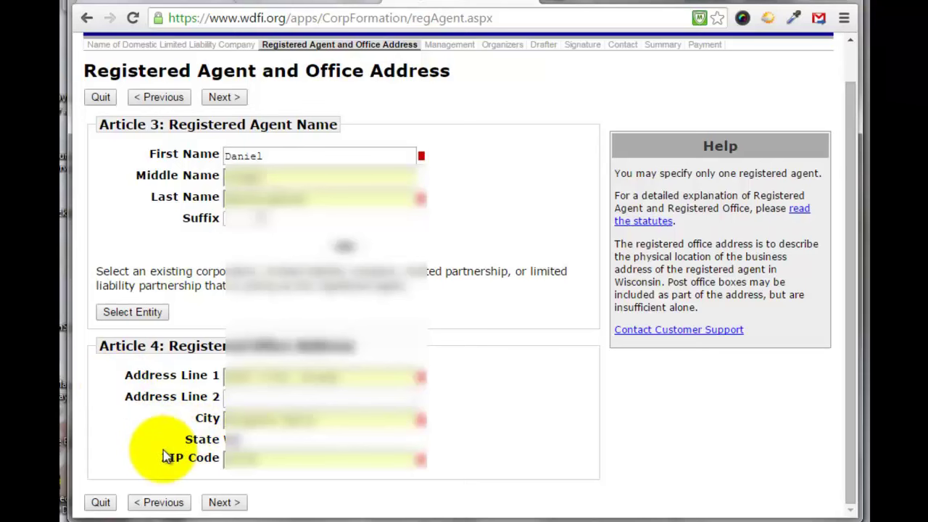
Review statute 183.0401, then choose Member(s) as the company's management
left_click(220, 502)
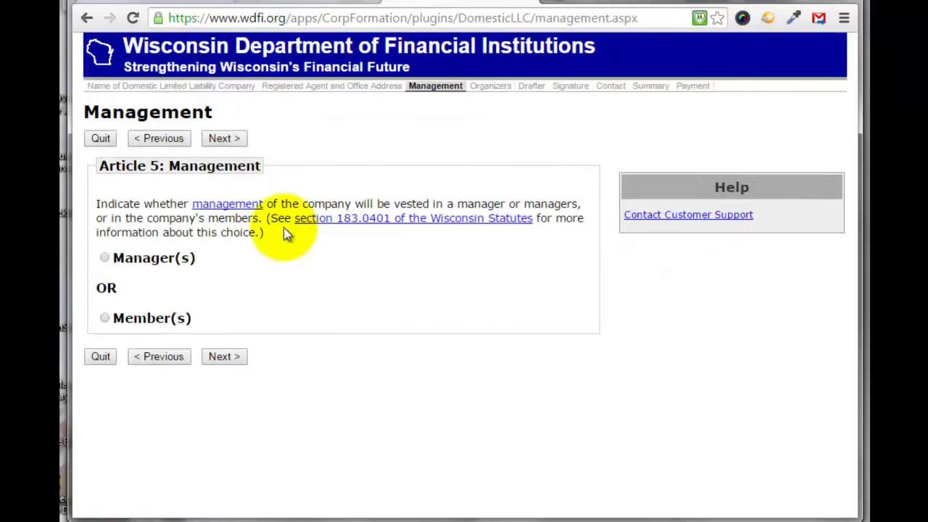
left_click(362, 219)
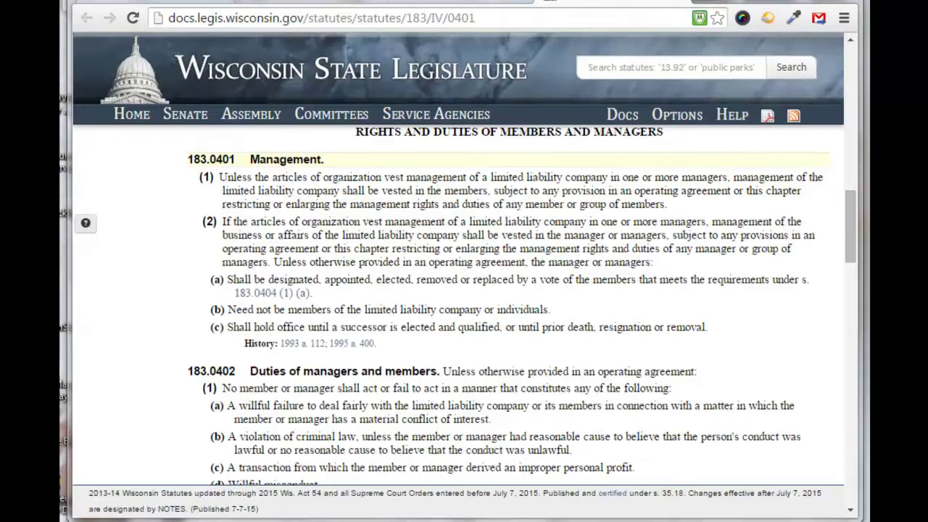
left_click(430, 2)
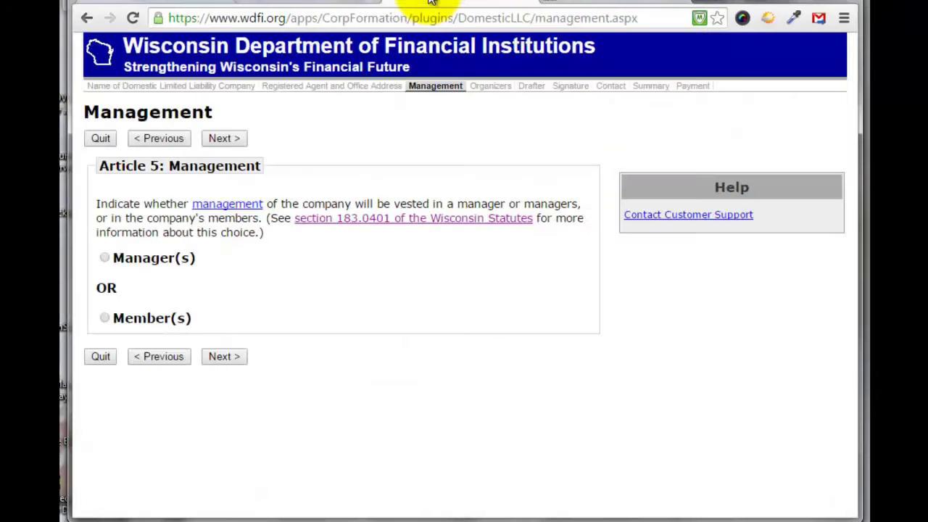
left_click(106, 318)
left_click(223, 356)
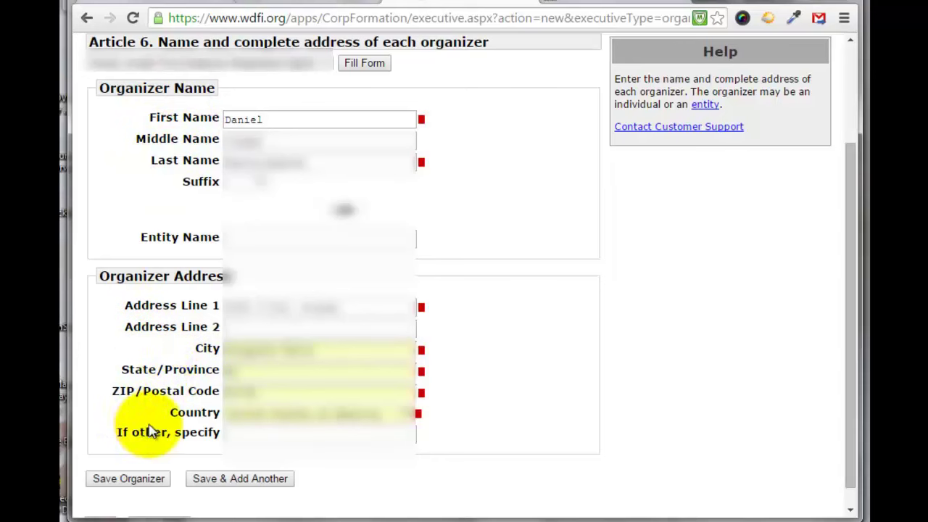
Save the organizer with their name and complete address
left_click(123, 476)
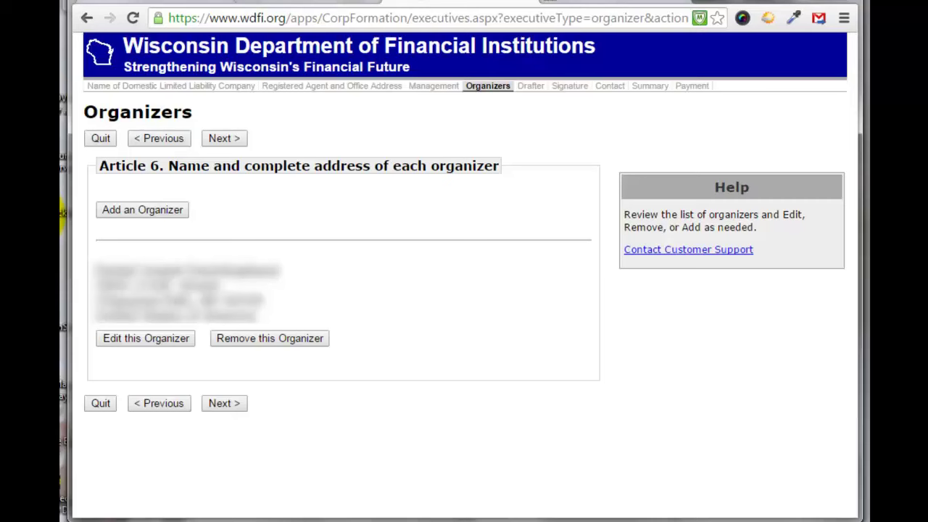
Enter the drafter's first, middle and last name, with no delayed effective date
left_click(218, 404)
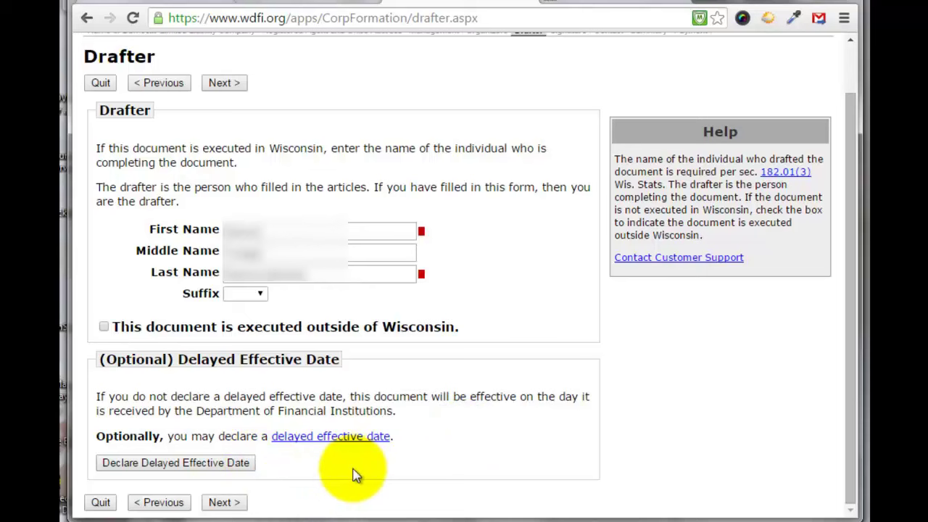
left_click(224, 503)
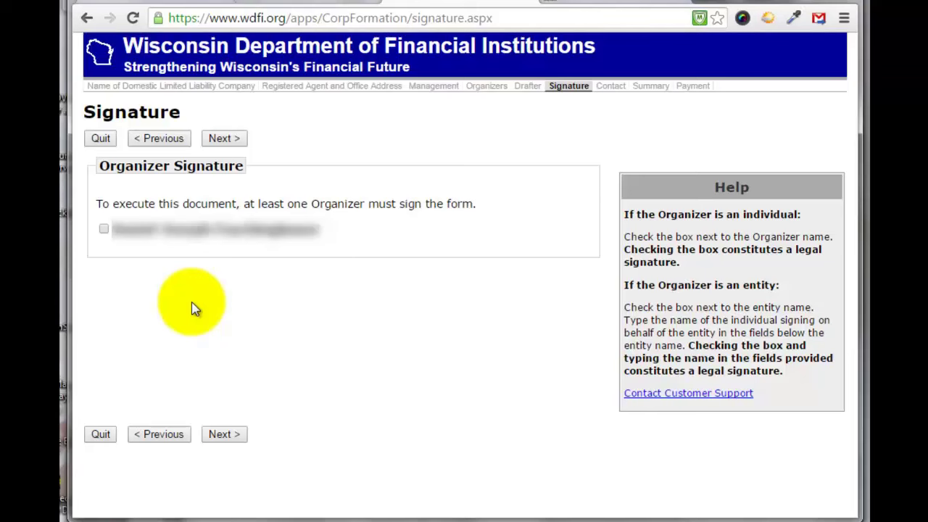
Sign the articles as organizer and fill in the contact's address, email and phone
left_click(104, 229)
left_click(220, 434)
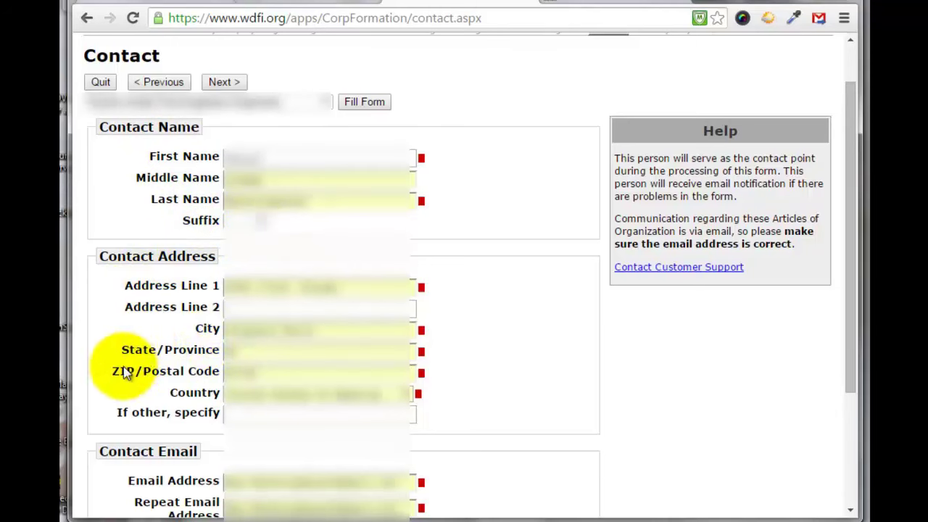
scroll(424, 392, "down", 3)
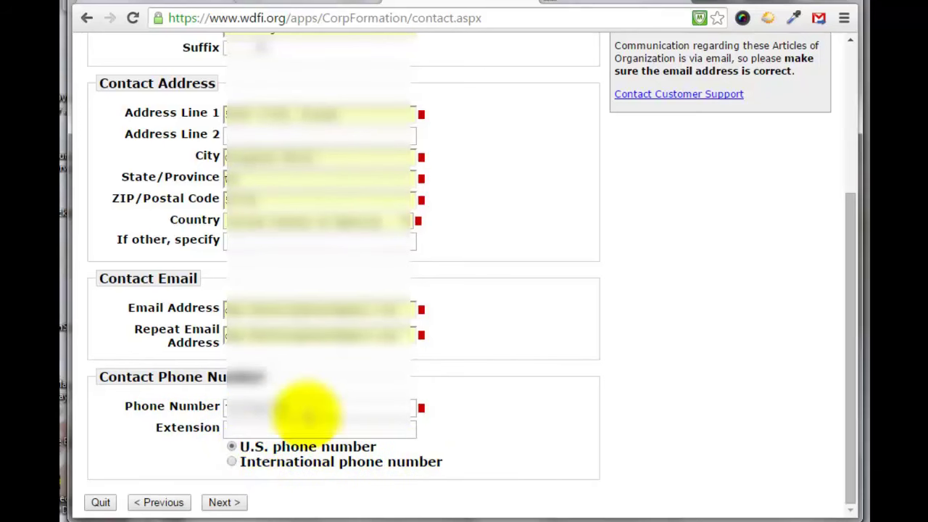
left_click(221, 503)
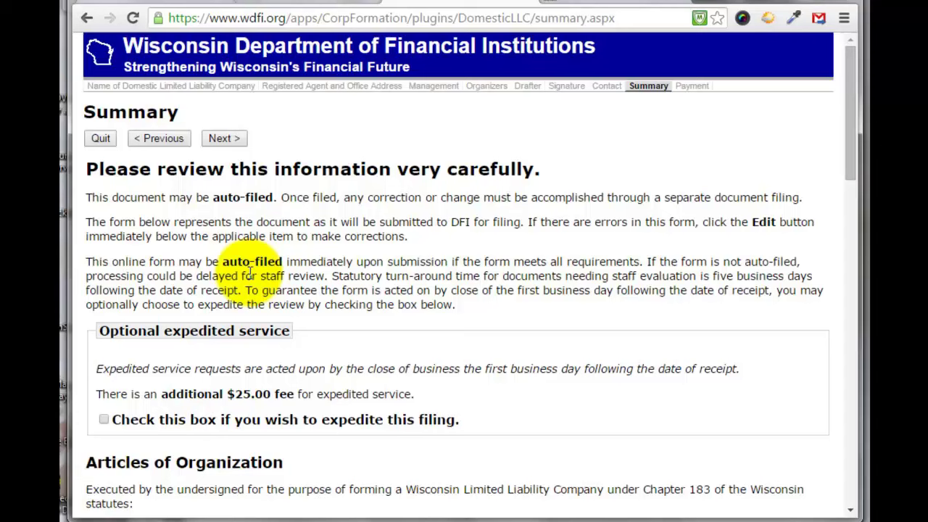
scroll(249, 270, "down", 2)
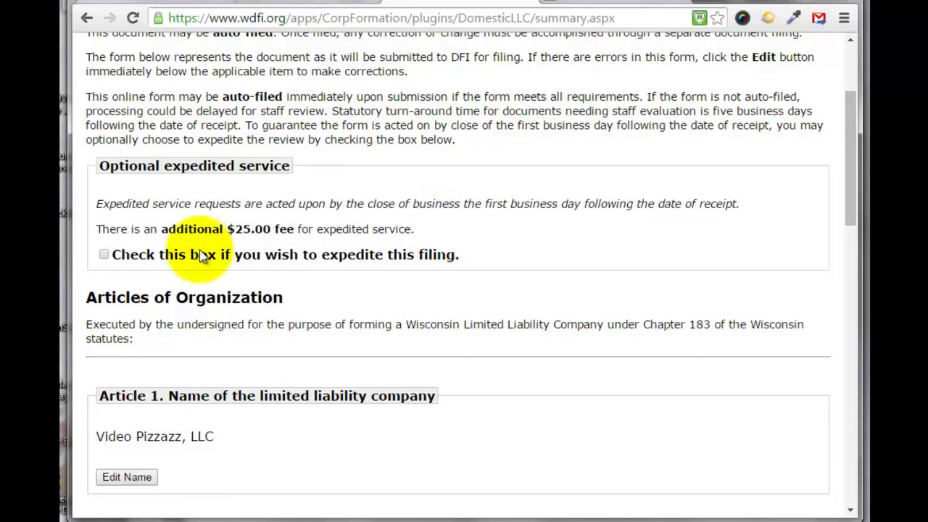
scroll(330, 227, "down", 4)
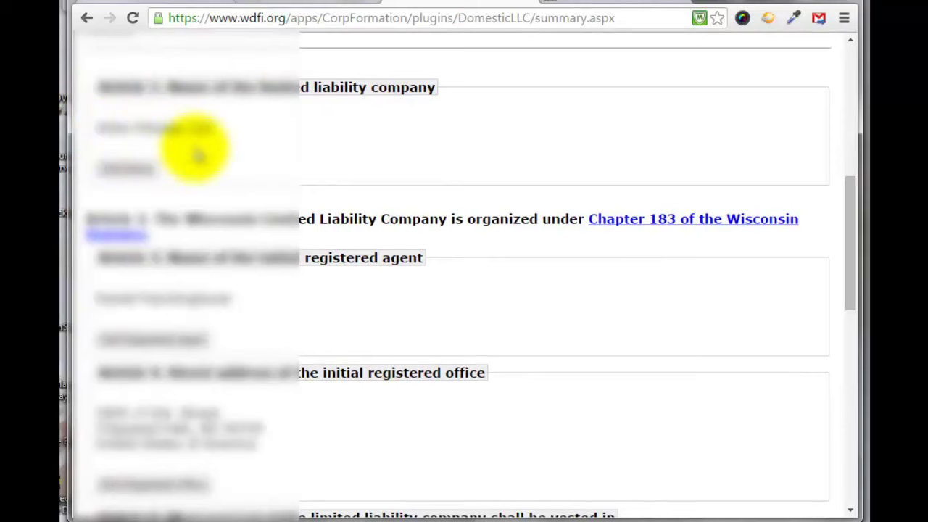
scroll(228, 187, "down", 1)
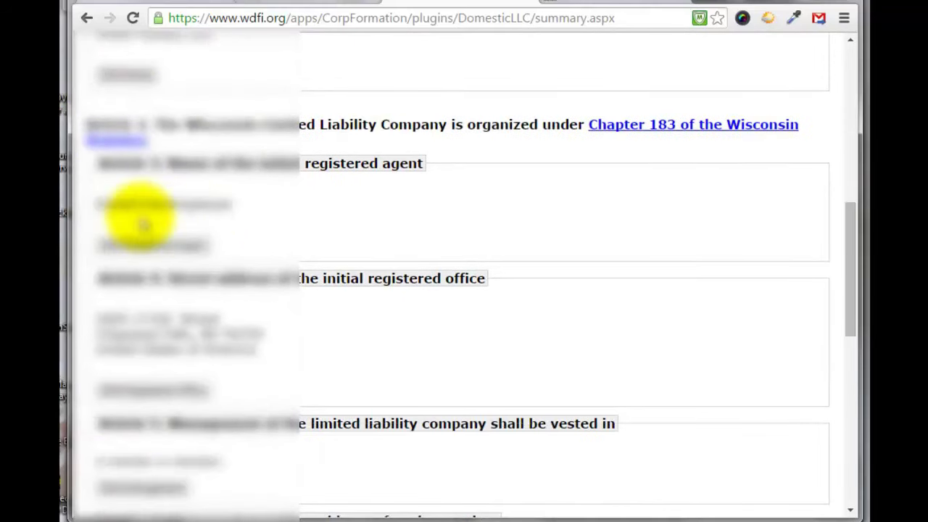
scroll(174, 206, "down", 2)
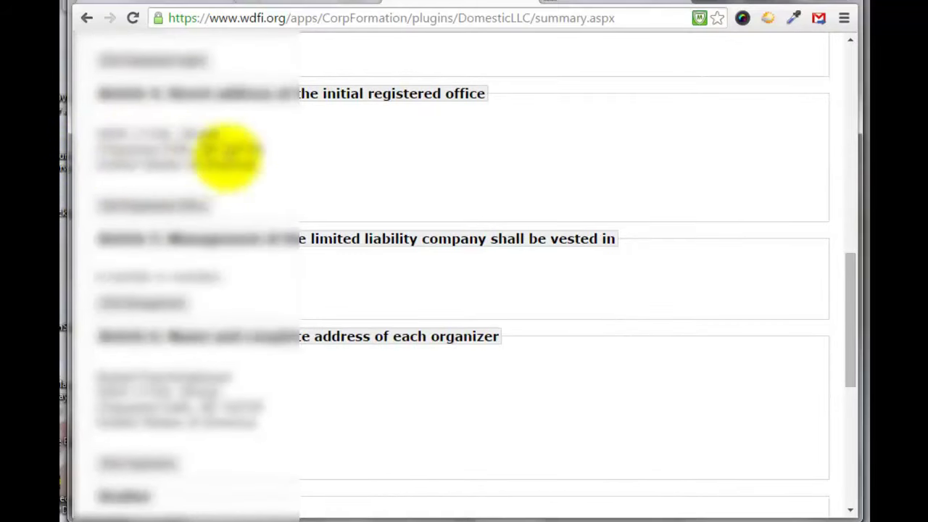
scroll(286, 201, "down", 1)
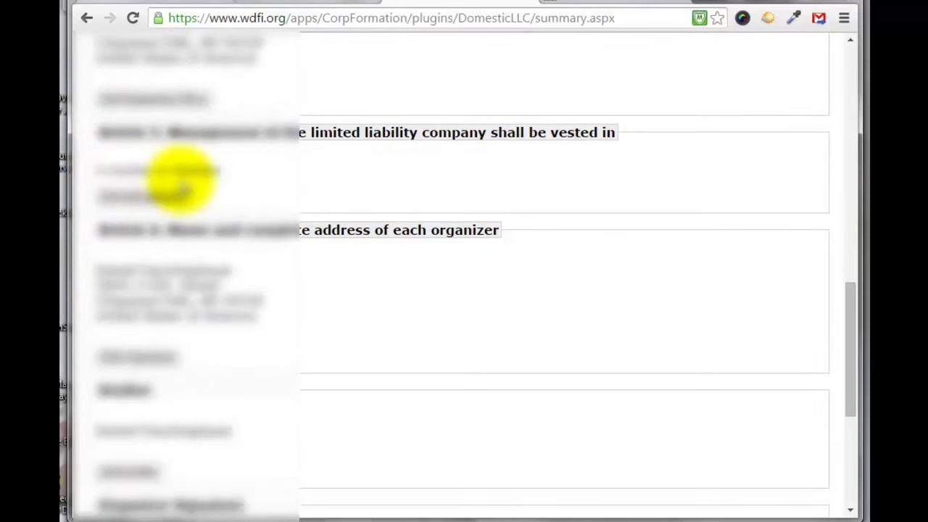
scroll(181, 182, "down", 1)
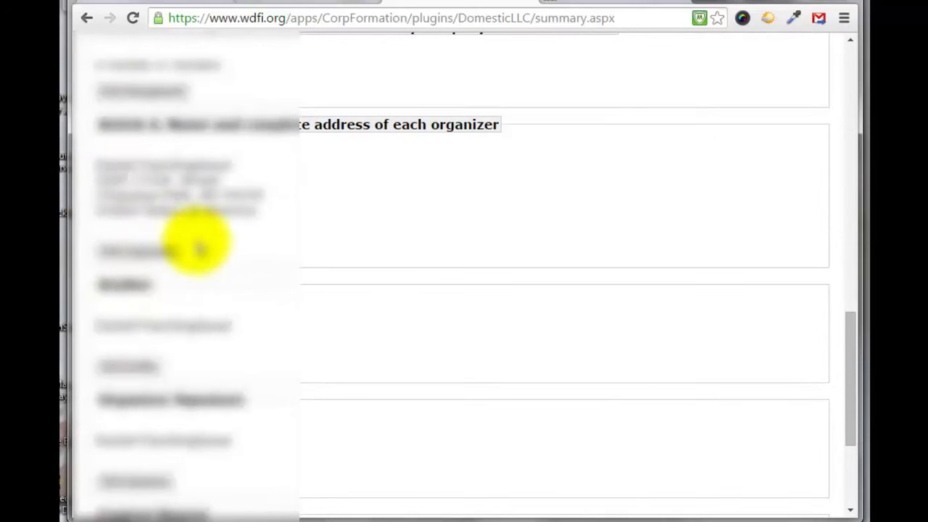
scroll(194, 240, "down", 1)
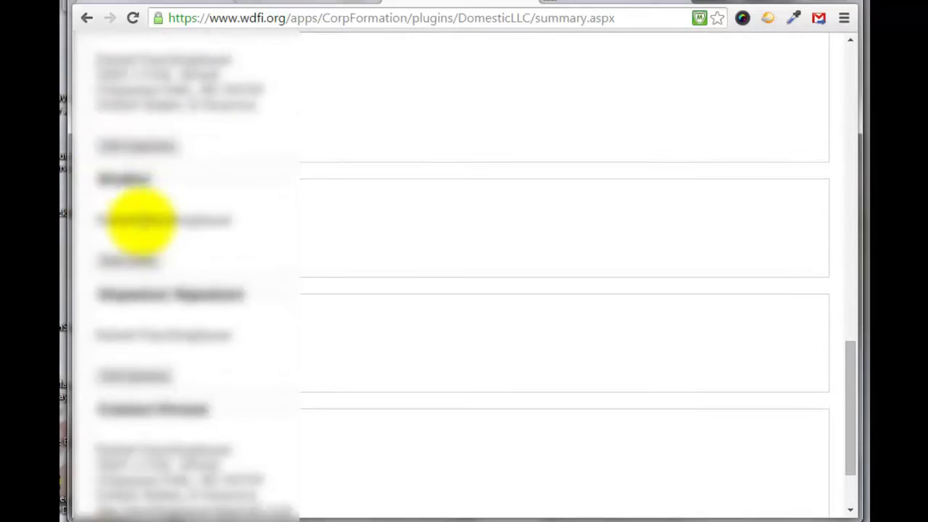
scroll(226, 261, "down", 1)
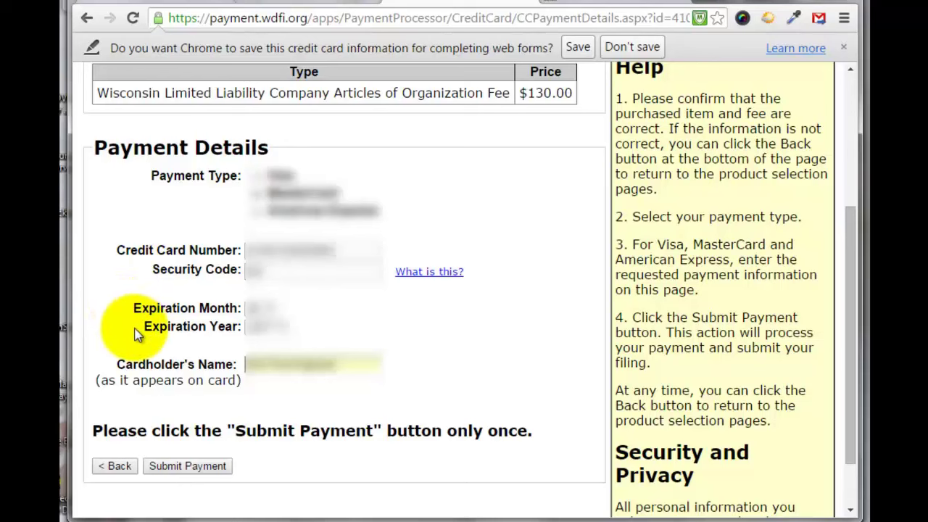
Enter the card and cardholder details and submit the $130.00 filing fee payment
left_click(190, 466)
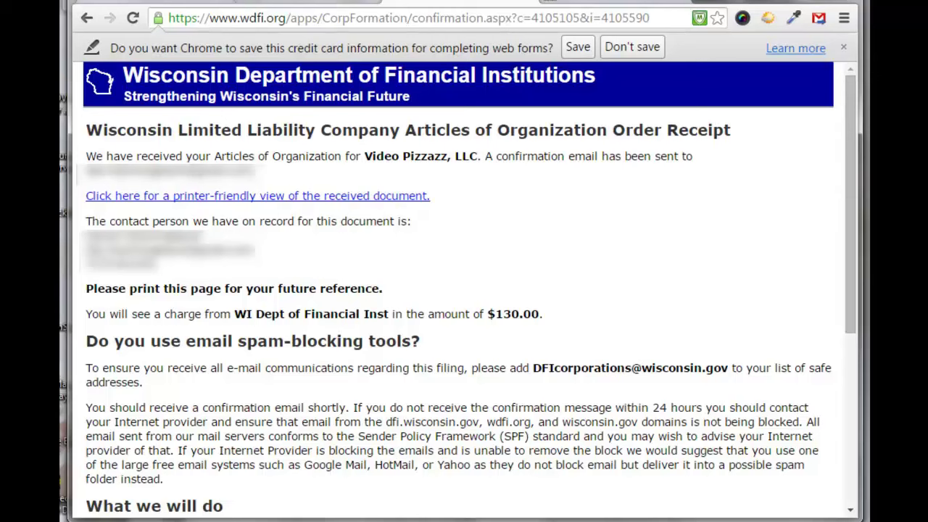
Print the printer-friendly Articles of Organization and return to the Video Pizzazz records search
left_click(335, 196)
right_click(207, 138)
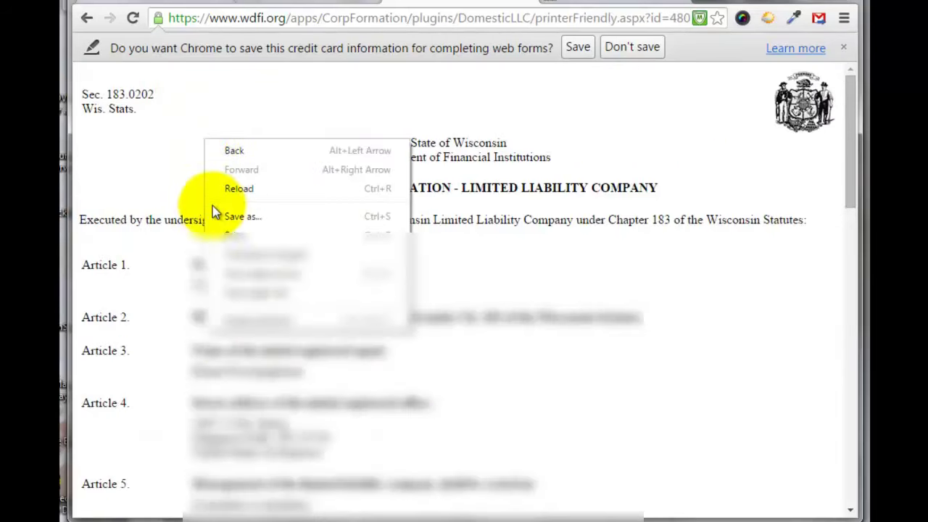
left_click(238, 233)
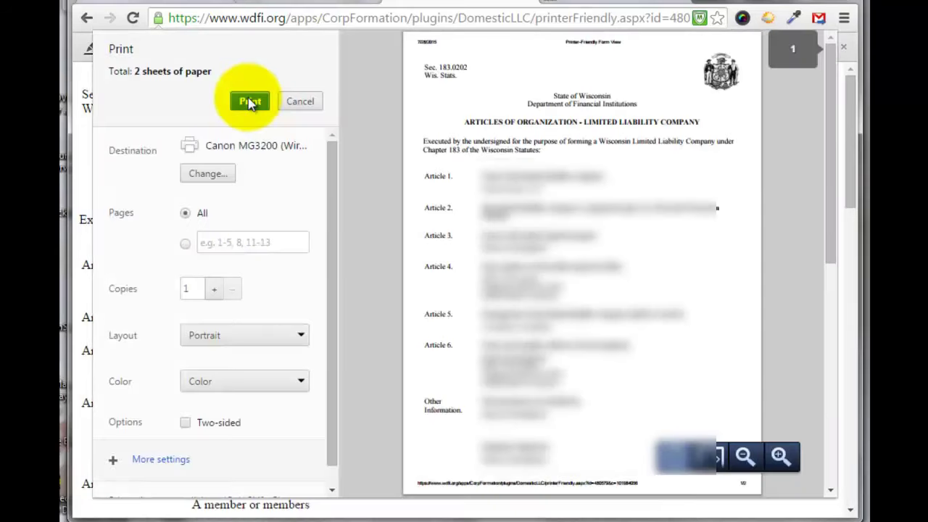
left_click(248, 98)
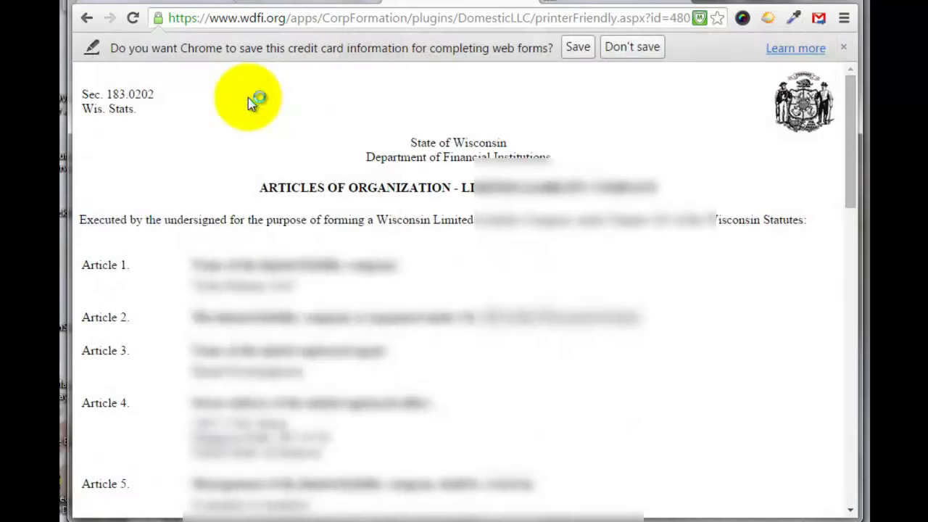
left_click(526, 3)
left_click(524, 6)
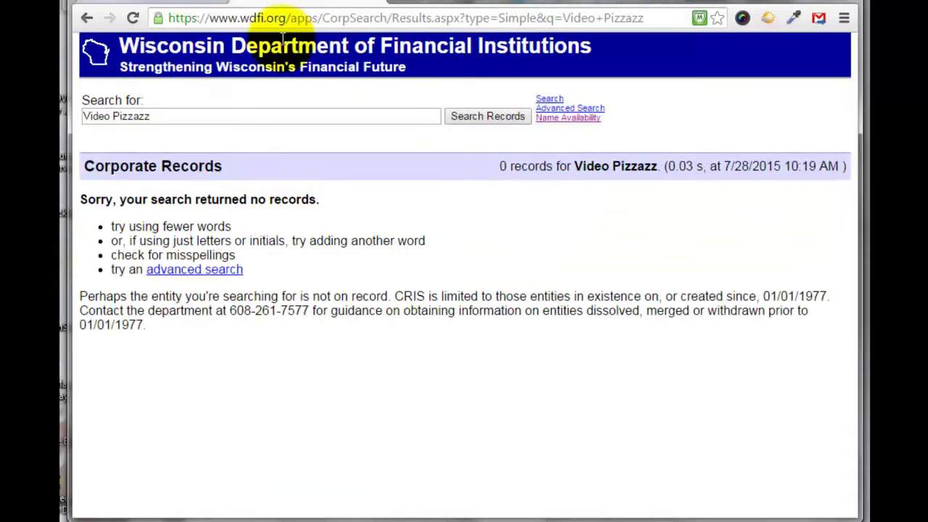
Refresh the Gmail inbox and read the DFI 'Submission received' email for Video Pizzazz, LLC
left_click(371, 5)
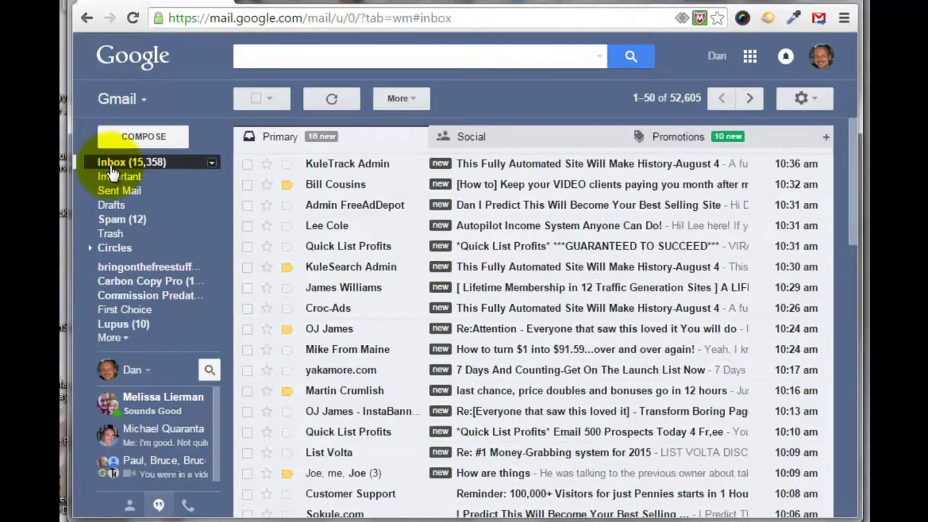
left_click(113, 163)
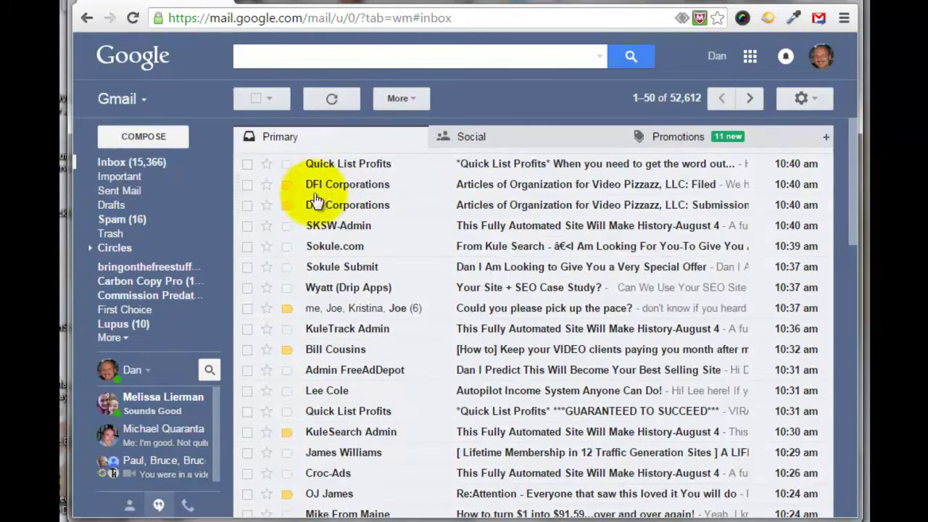
left_click(515, 208)
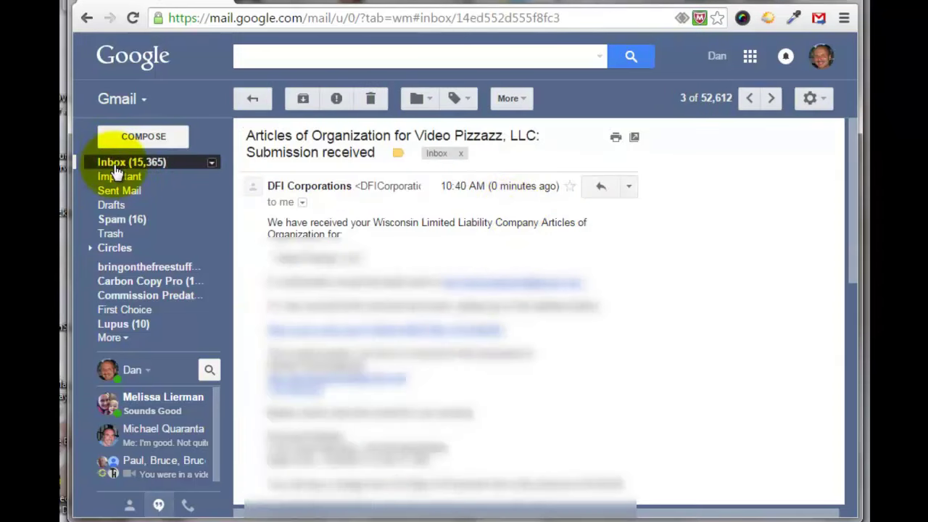
left_click(138, 168)
Read the DFI 'Filed' confirmation email and view its filed-document link before returning to the inbox
left_click(540, 187)
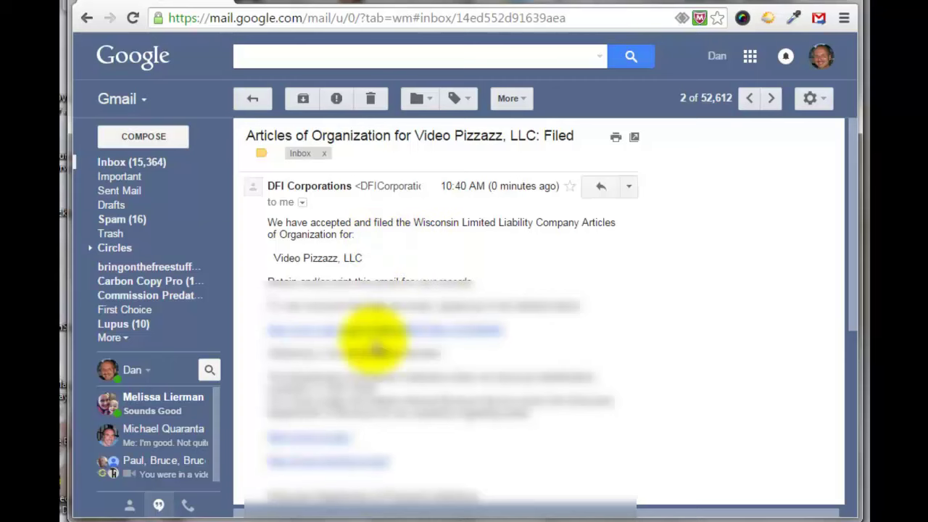
left_click(391, 335)
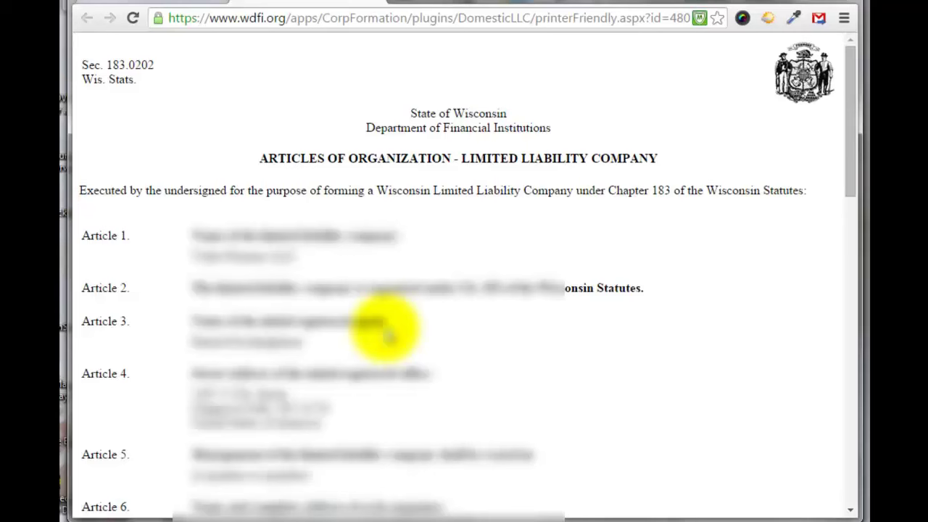
key("ctrl+w")
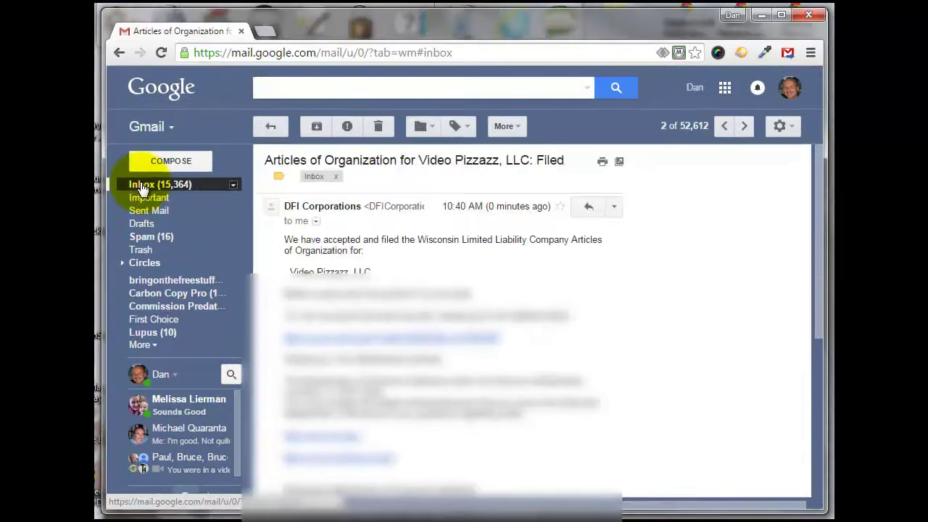
left_click(131, 162)
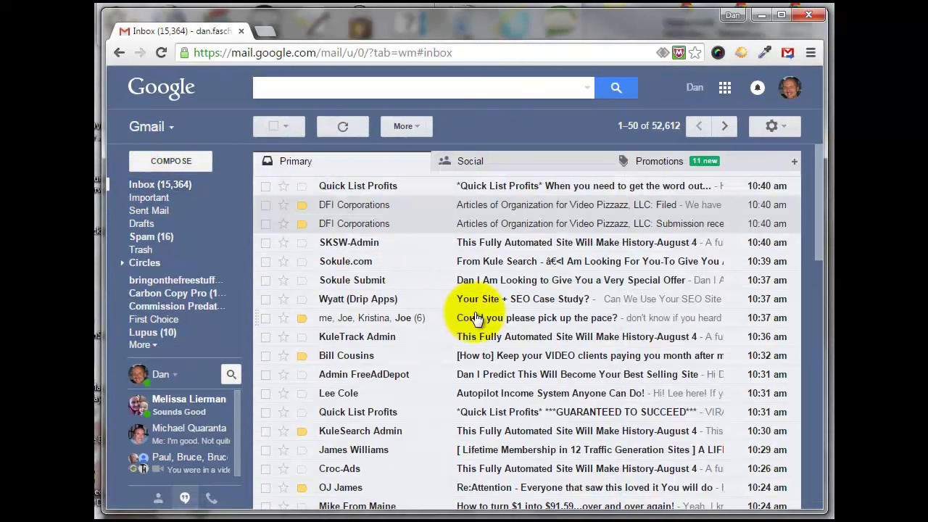